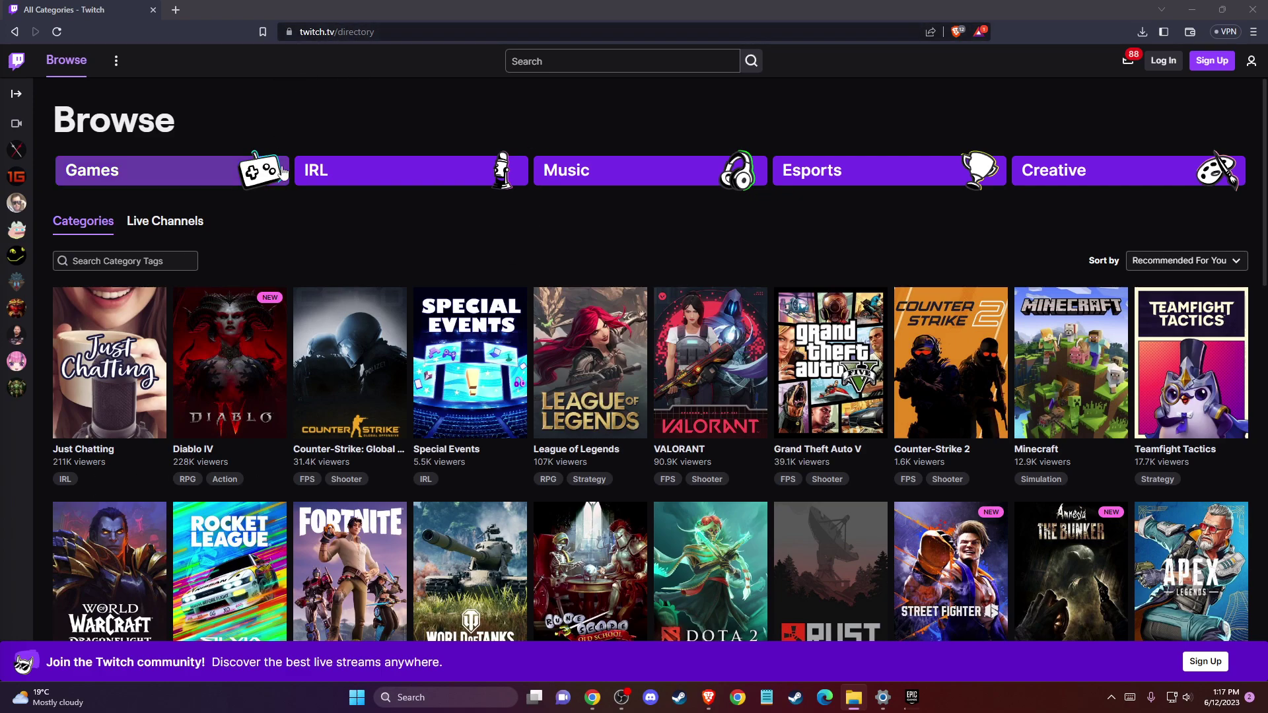
Open DevTools on the Twitch page via Inspect, select the root element and resize the panel.
{"action": "right_click", "coordinate": [380, 236]}
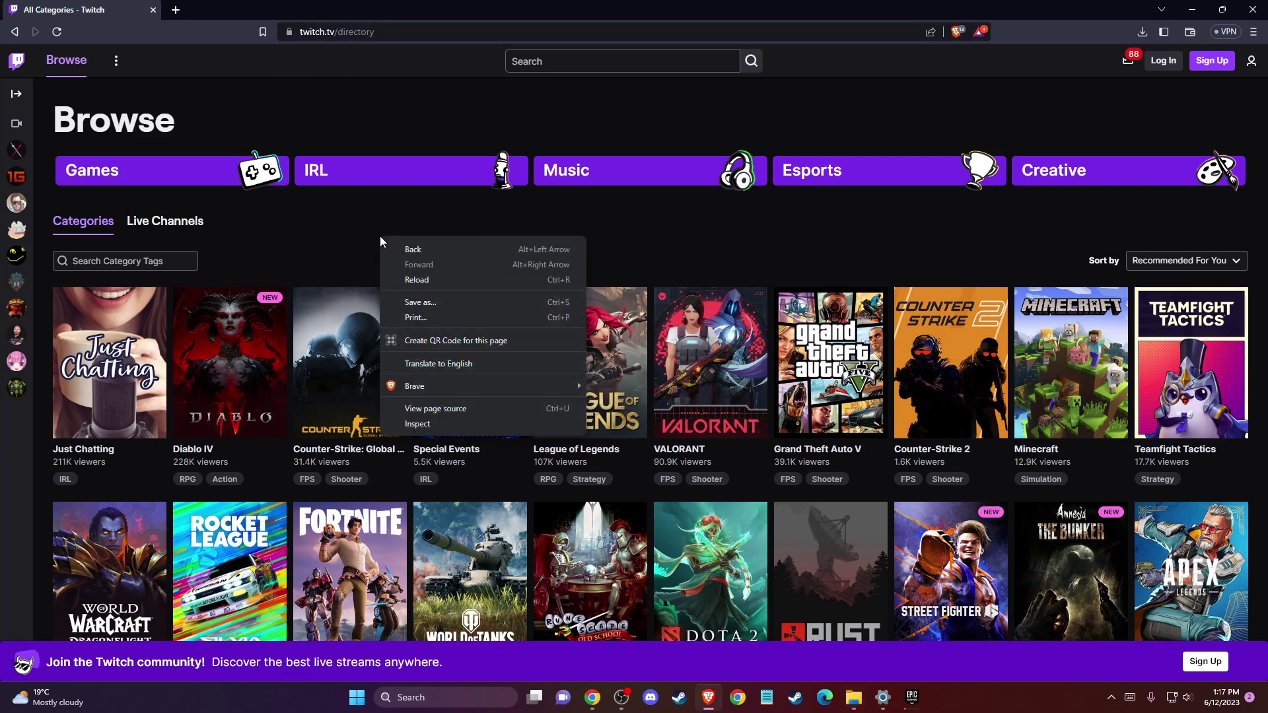
{"action": "left_click", "coordinate": [418, 424]}
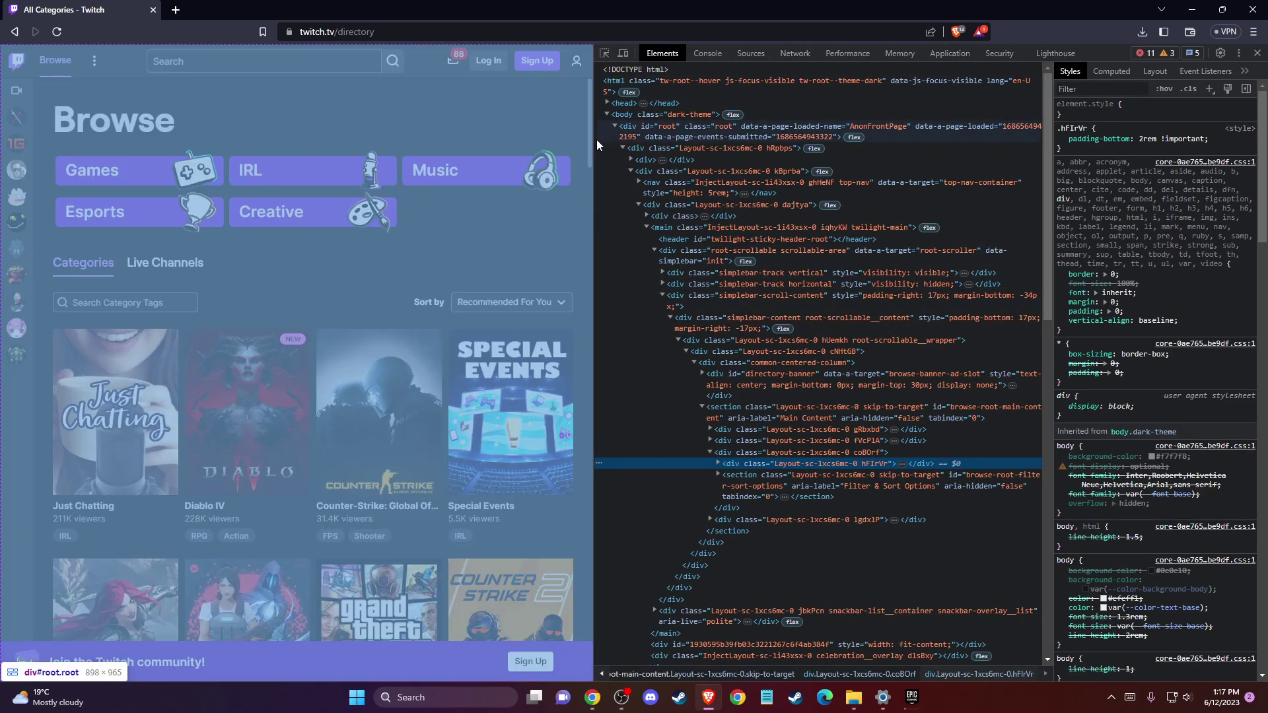
{"action": "left_click", "coordinate": [627, 130]}
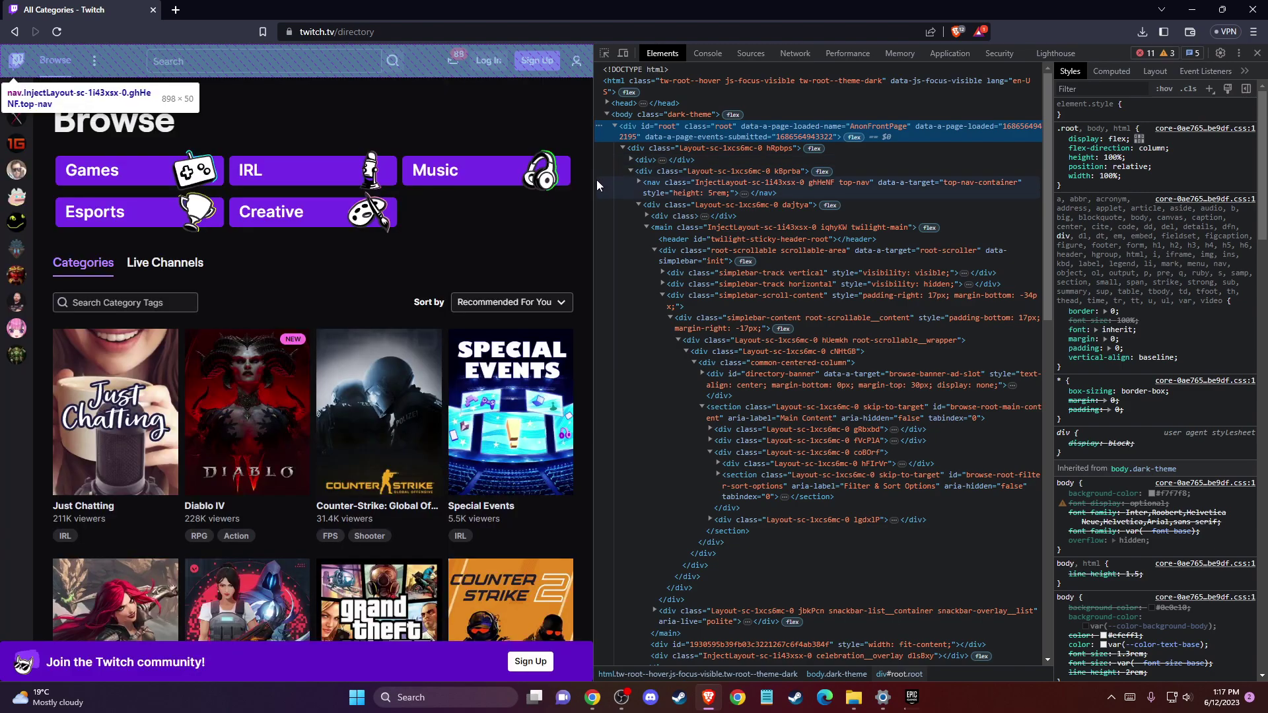
{"action": "mouse_move", "coordinate": [592, 180]}
{"action": "left_mouse_down"}
{"action": "mouse_move", "coordinate": [639, 196]}
{"action": "mouse_move", "coordinate": [582, 237]}
{"action": "left_mouse_up"}
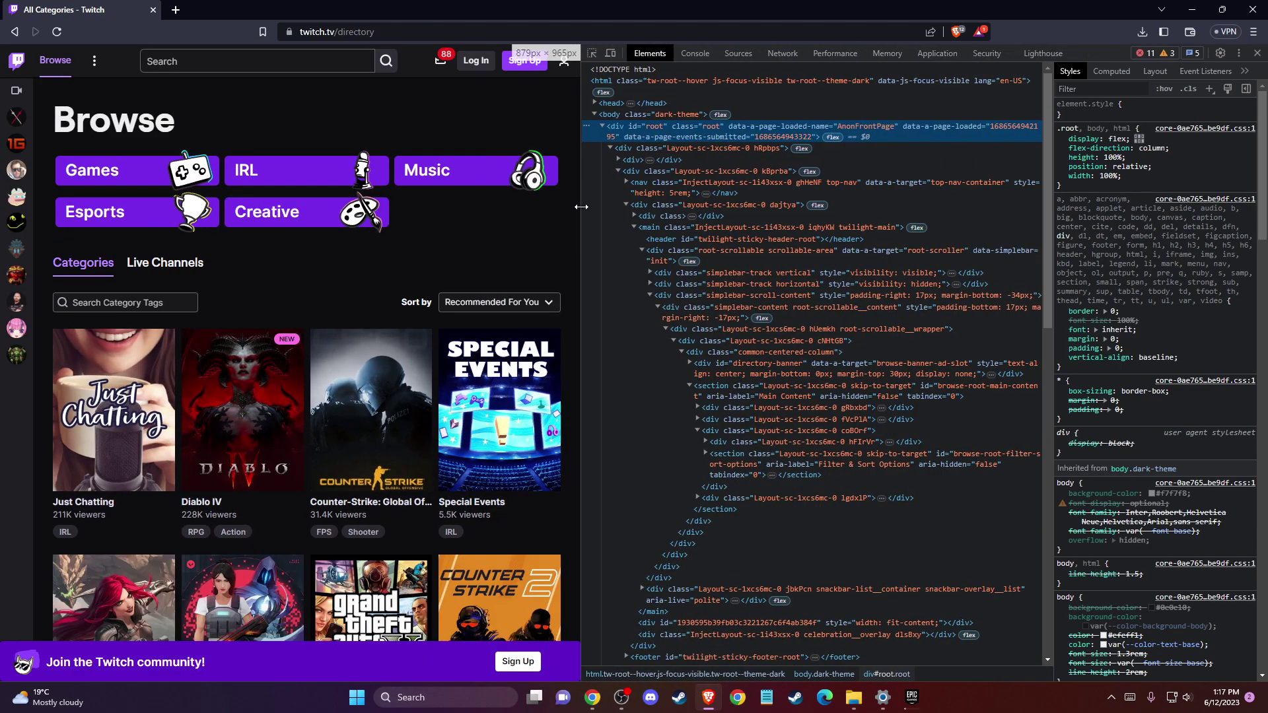
Clear twitch.tv's stored site data from the Application storage panel and close DevTools.
{"action": "left_click", "coordinate": [936, 53]}
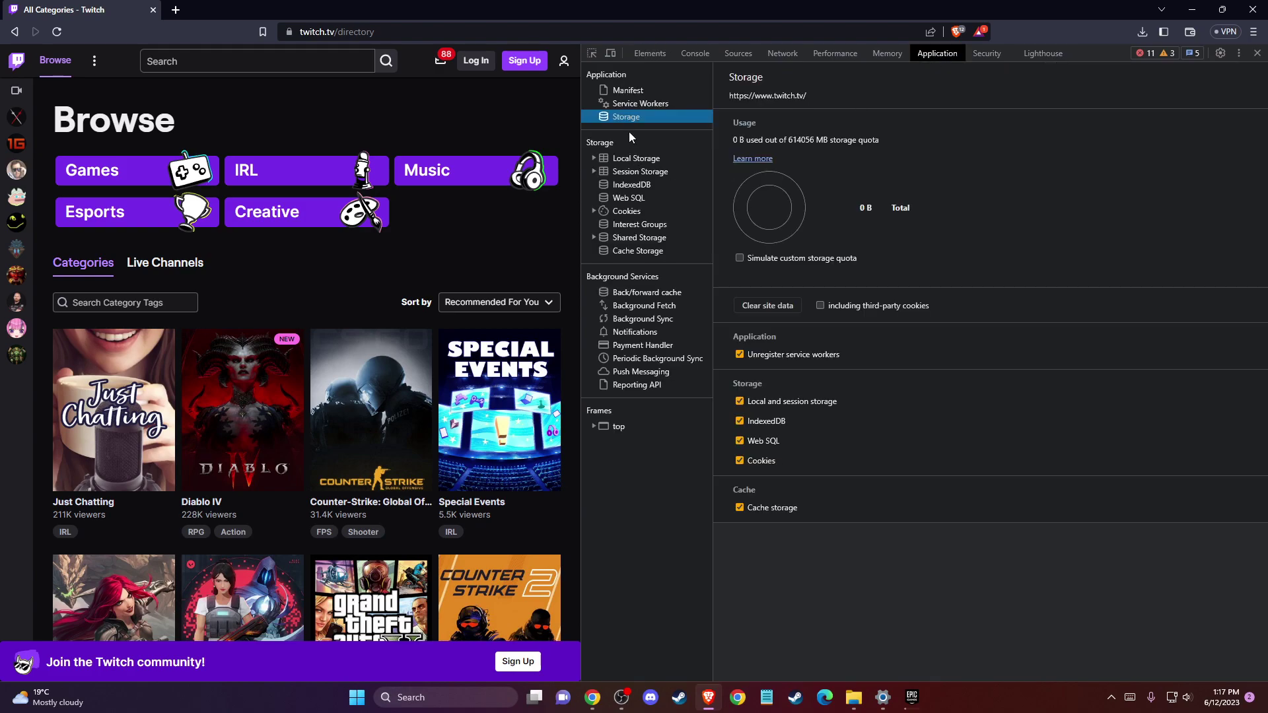
{"action": "left_click", "coordinate": [760, 307]}
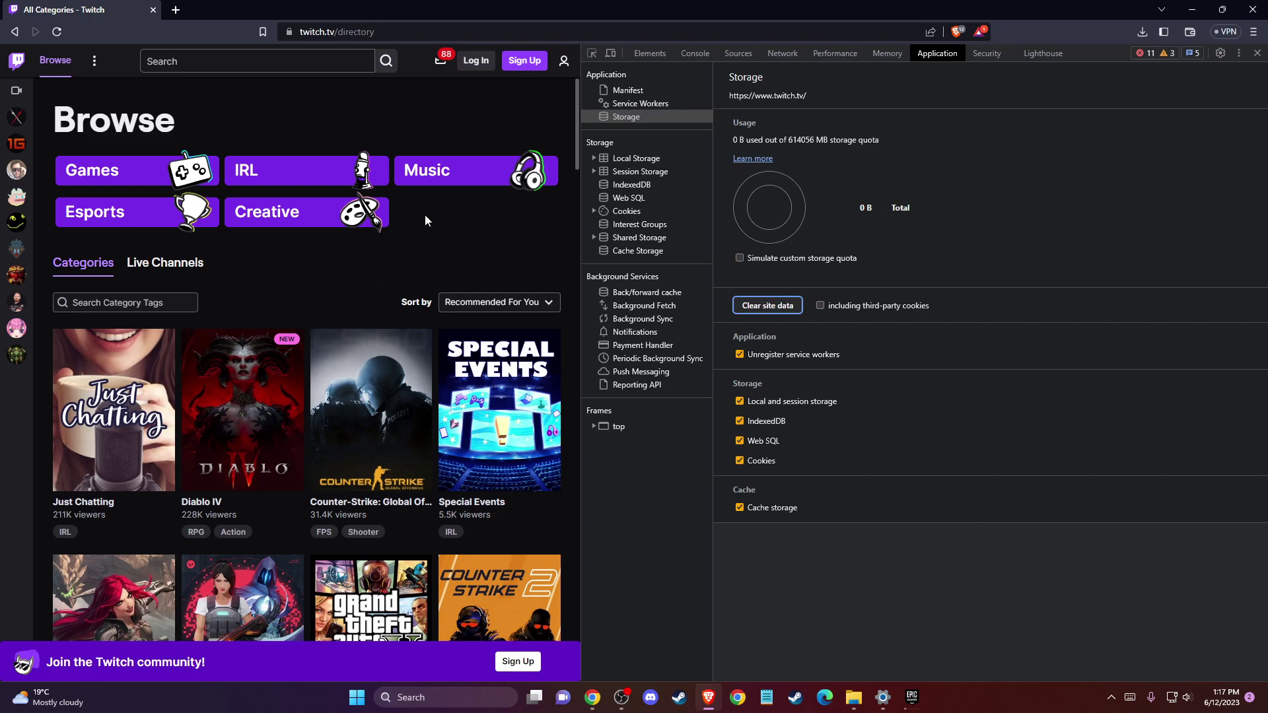
{"action": "left_click", "coordinate": [1257, 53]}
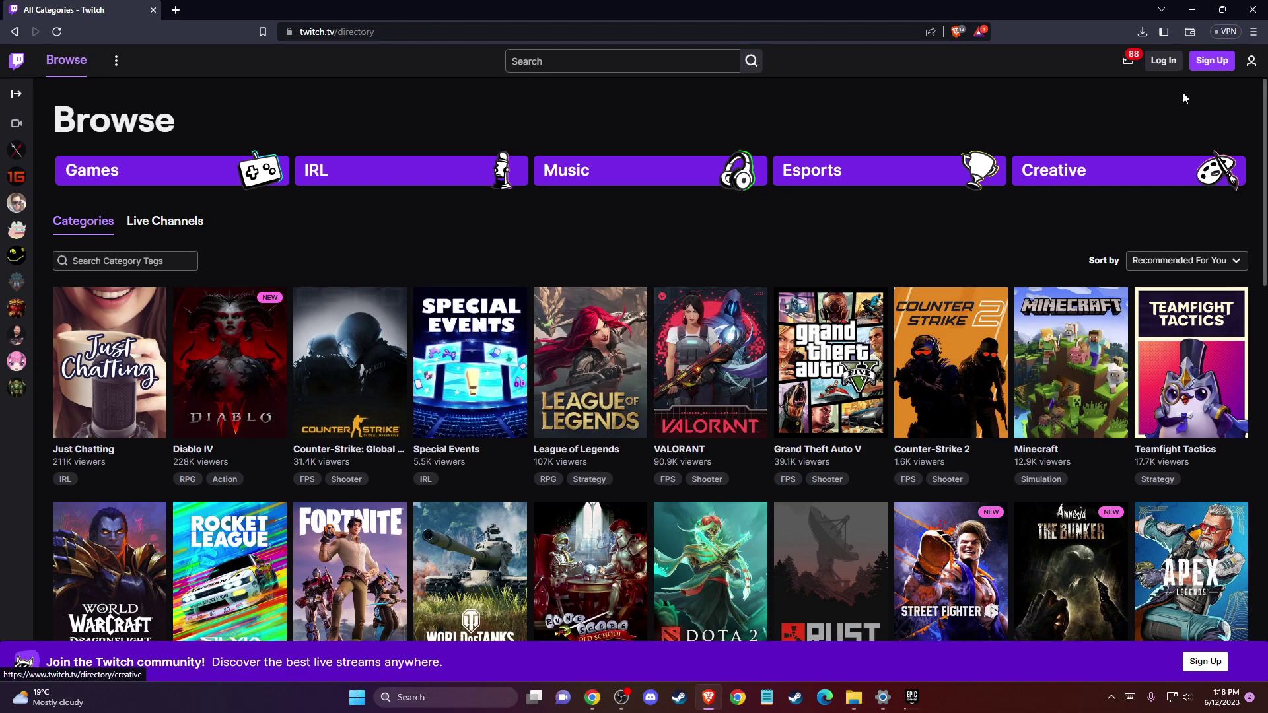
Open Brave's hamburger menu at the top-right over the Twitch Browse page.
{"action": "left_click", "coordinate": [1257, 33]}
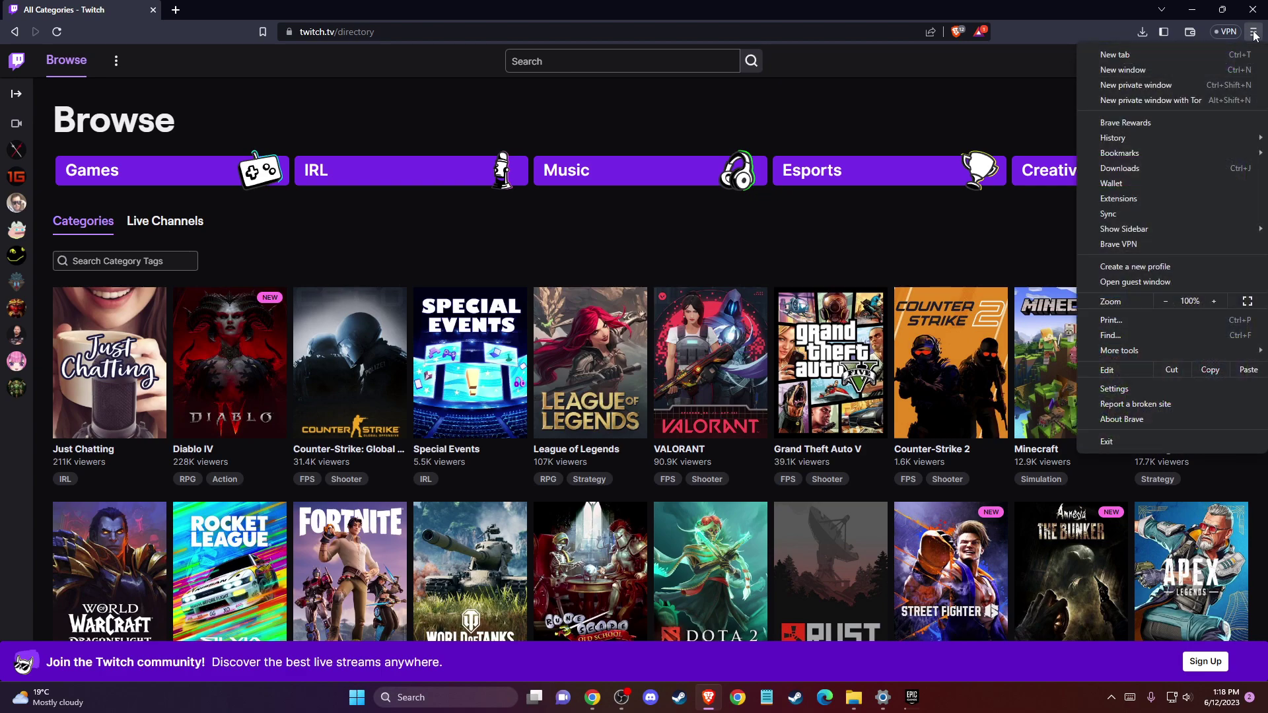
Open the Extensions page and toggle AdBlock several times, leaving it switched off.
{"action": "left_click", "coordinate": [1115, 198]}
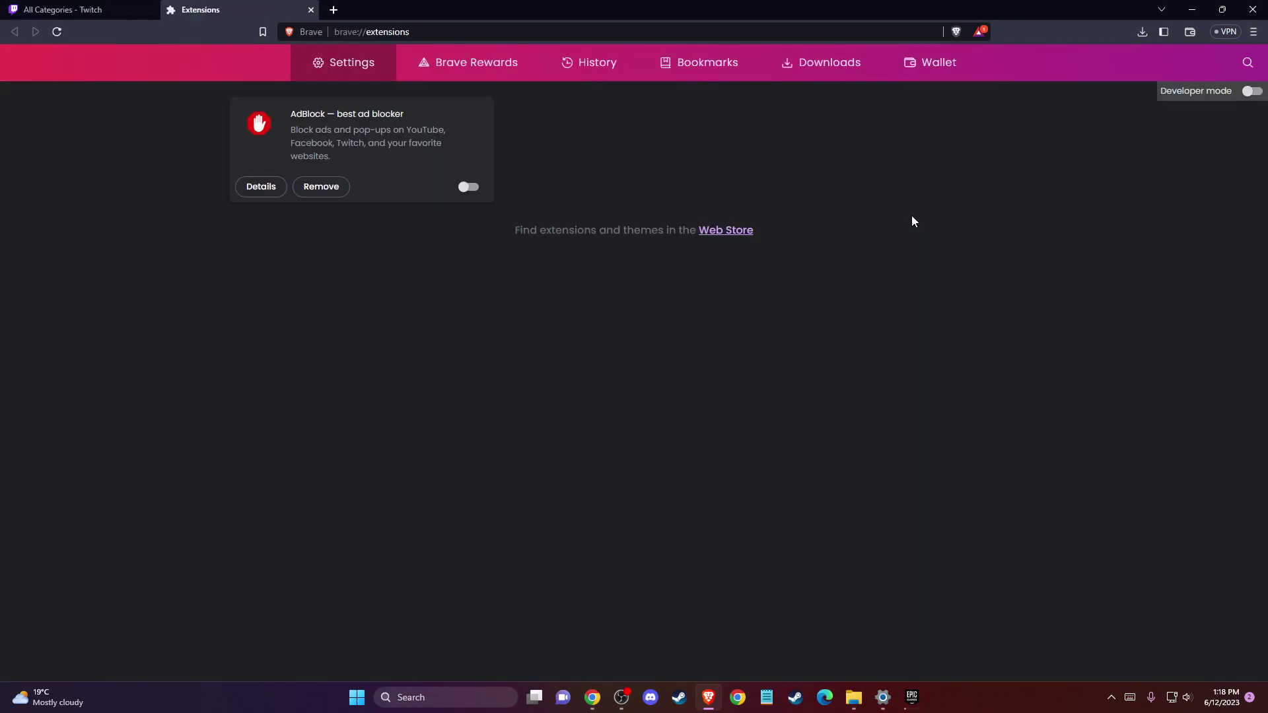
{"action": "left_click", "coordinate": [468, 189]}
{"action": "left_click", "coordinate": [474, 191]}
{"action": "left_click", "coordinate": [468, 189]}
{"action": "left_click", "coordinate": [473, 187]}
{"action": "left_click", "coordinate": [468, 188]}
{"action": "left_click", "coordinate": [102, 19]}
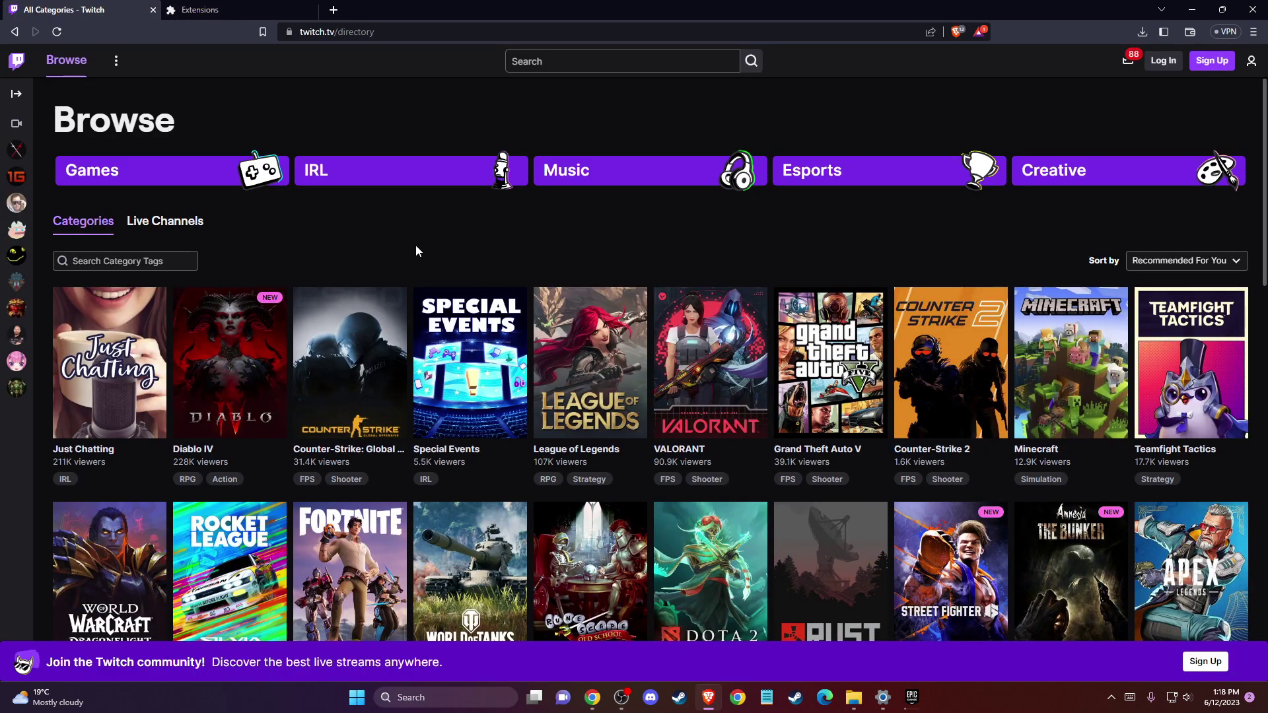